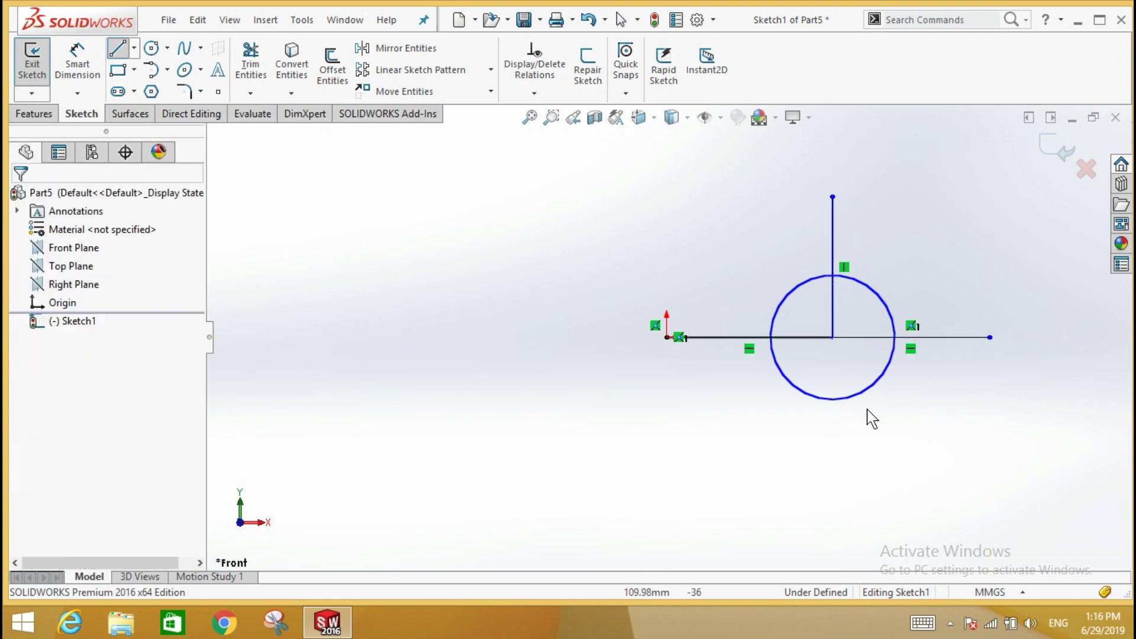
Sketch a circle centred on the origin
{"action": "left_click_drag", "start_coordinate": [667, 337], "coordinate": [698, 379]}
{"action": "key", "text": "Escape"}
{"action": "key", "text": "Escape"}
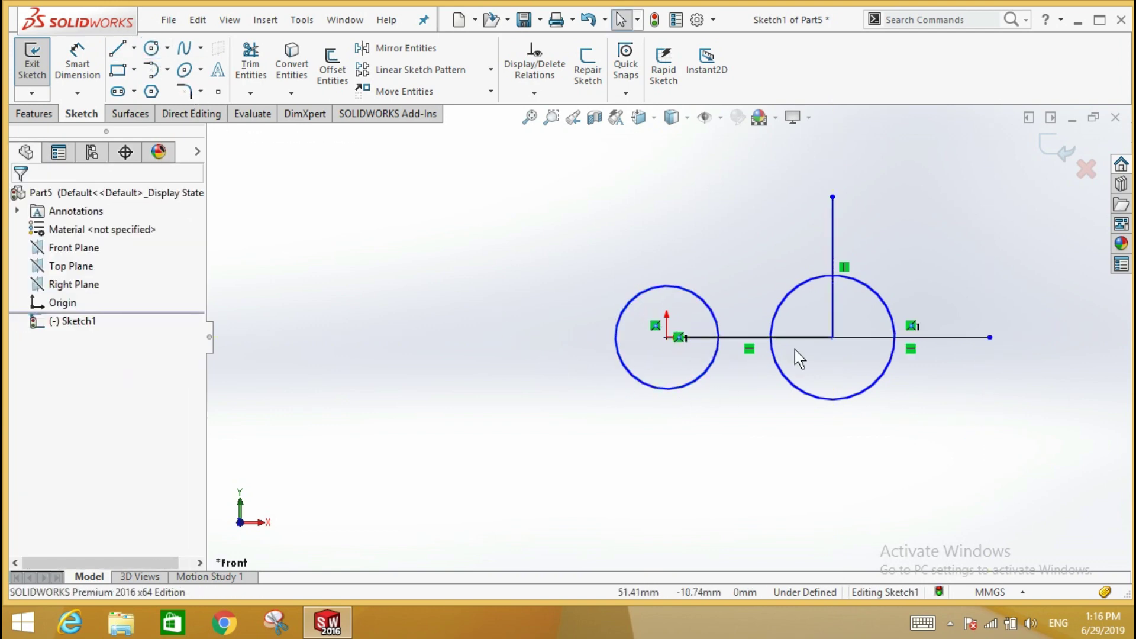
Delete all the lines and circles in the sketch
{"action": "left_click_drag", "start_coordinate": [469, 157], "coordinate": [1018, 464]}
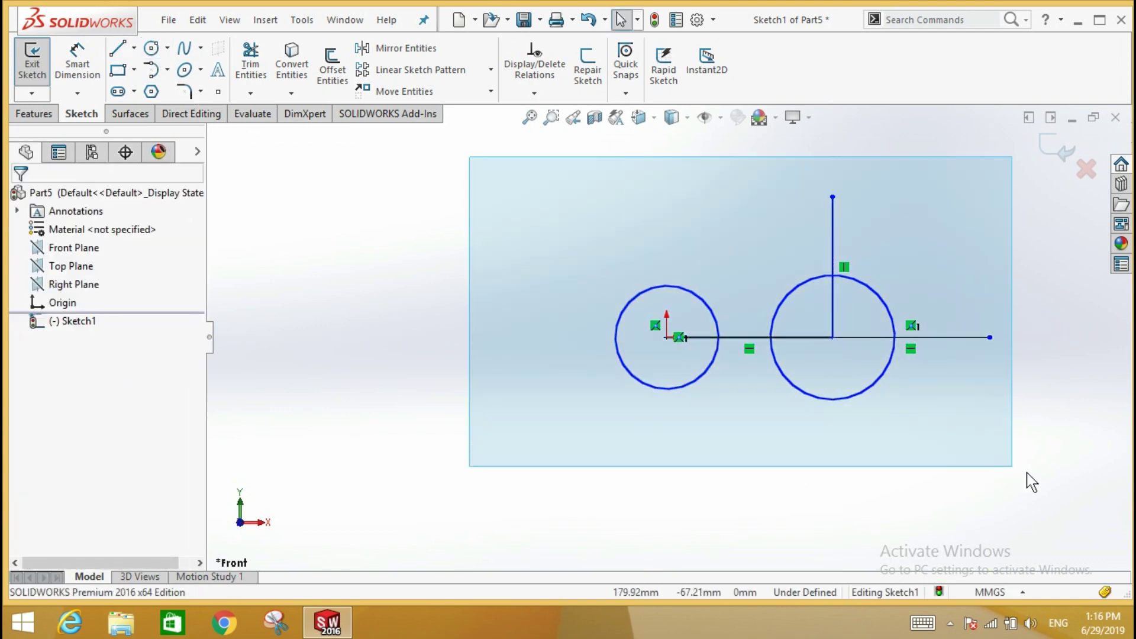
{"action": "key", "text": "Delete"}
Try starting the Line tool with a leftward mouse gesture in the empty sketch
{"action": "right_click_drag", "start_coordinate": [481, 315], "coordinate": [403, 312]}
{"action": "right_click_drag", "start_coordinate": [477, 343], "coordinate": [396, 300]}
{"action": "key", "text": "Escape"}
{"action": "key", "text": "Escape"}
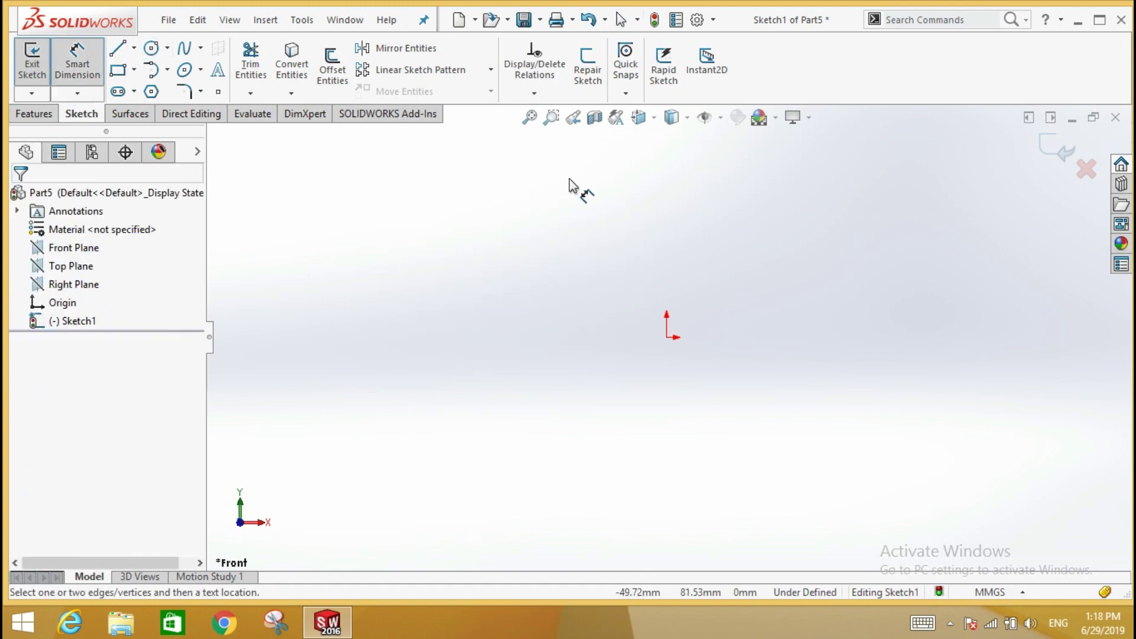
In the mouse gesture customization, show only commands with gestures assigned and enable 8 gestures
{"action": "left_click", "coordinate": [713, 19]}
{"action": "left_click", "coordinate": [740, 58]}
{"action": "left_click", "coordinate": [410, 81]}
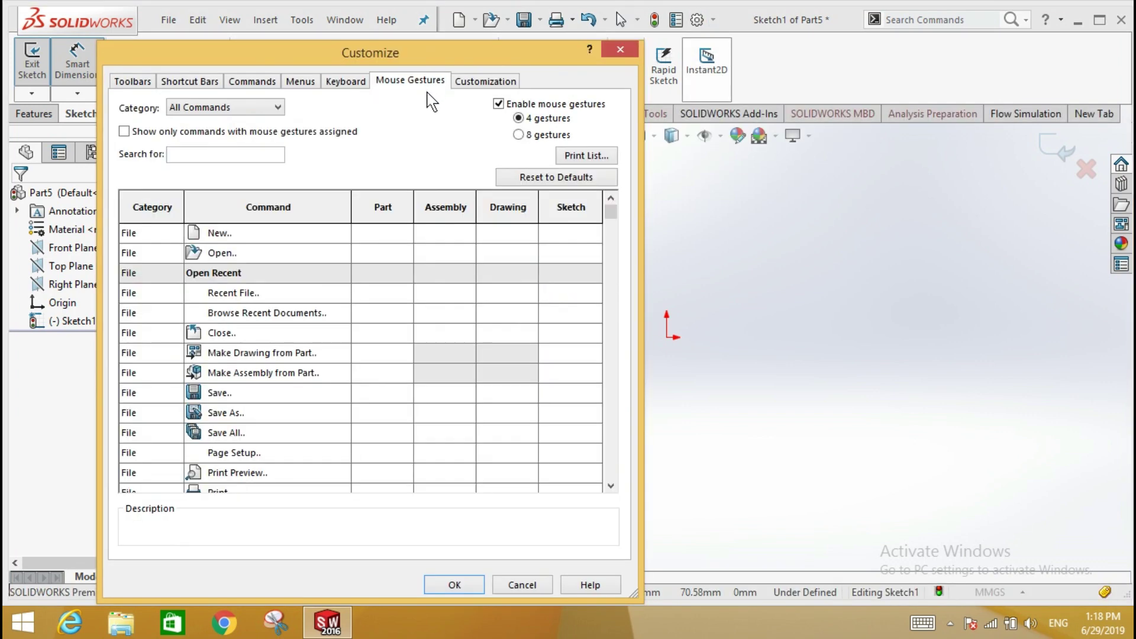
{"action": "left_click", "coordinate": [123, 131]}
{"action": "left_click", "coordinate": [518, 134]}
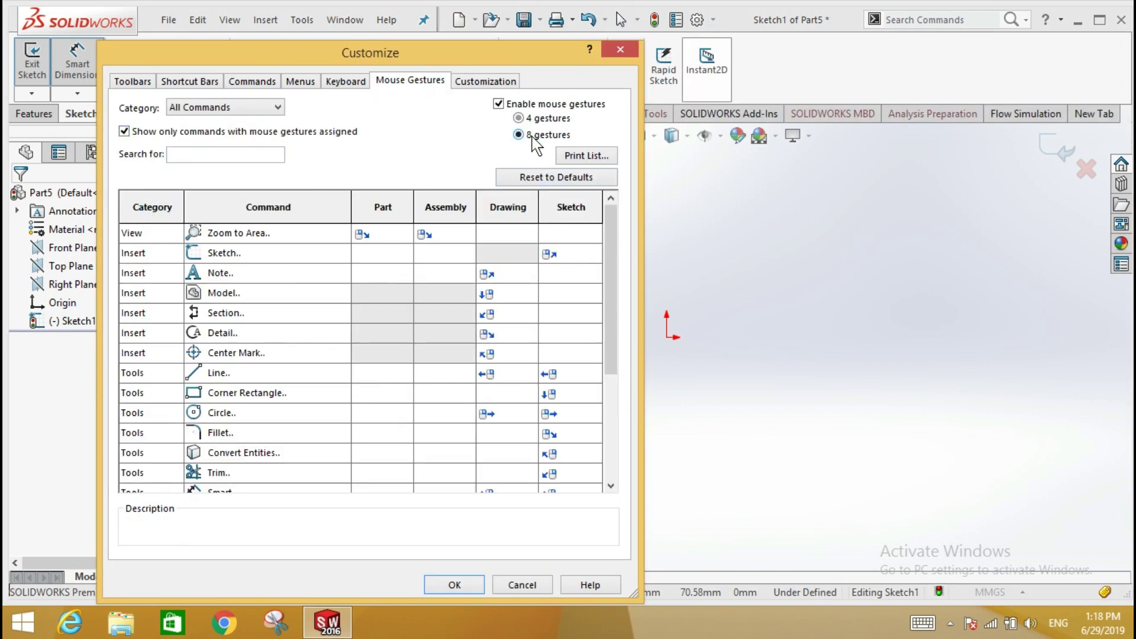
{"action": "scroll", "coordinate": [367, 355], "scroll_direction": "down", "scroll_amount": 2}
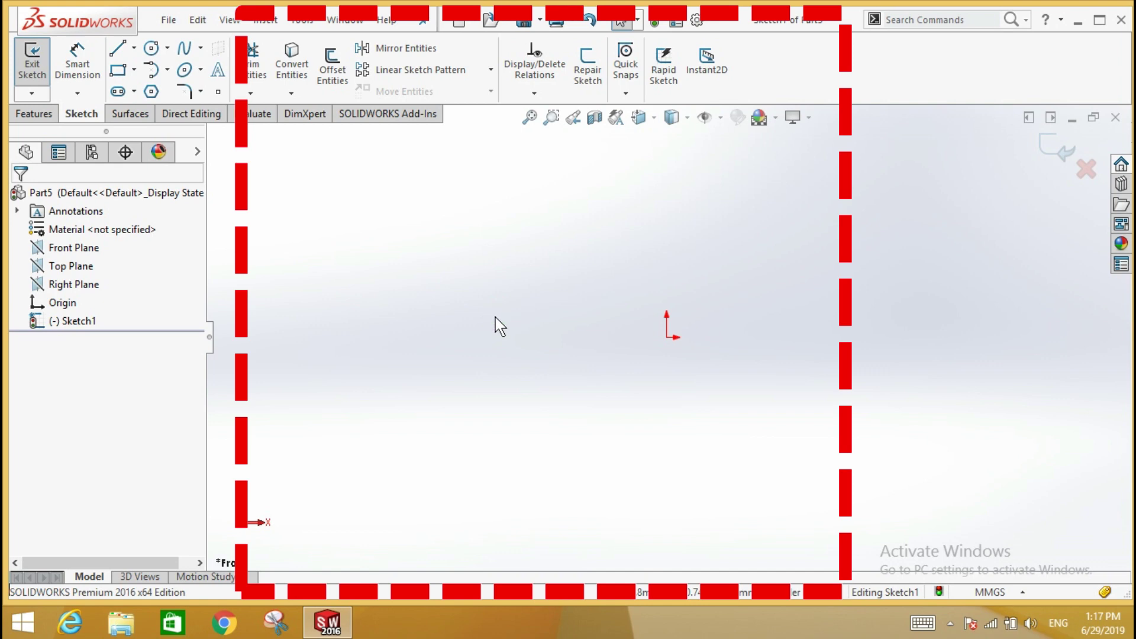
Try the left, up, right and down mouse gestures to start Line, Smart Dimension, Circle and Corner Rectangle
{"action": "right_click_drag", "start_coordinate": [495, 317], "coordinate": [329, 310]}
{"action": "left_click", "coordinate": [475, 343]}
{"action": "right_click_drag", "start_coordinate": [482, 325], "coordinate": [506, 239]}
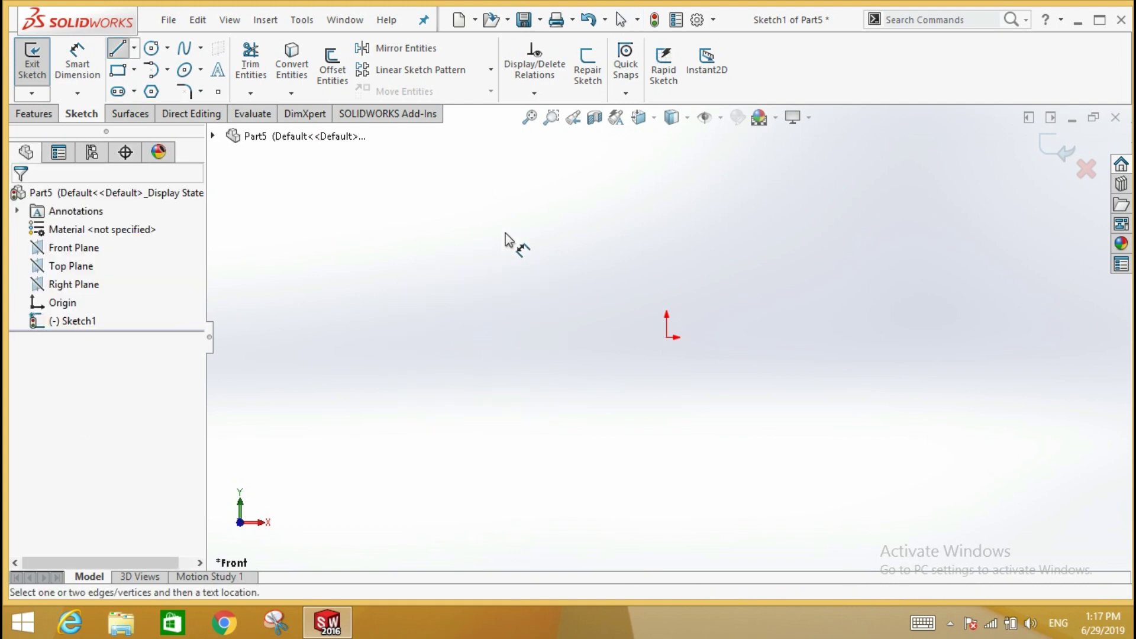
{"action": "right_click_drag", "start_coordinate": [473, 280], "coordinate": [596, 292]}
{"action": "left_click", "coordinate": [492, 274]}
{"action": "right_click_drag", "start_coordinate": [494, 284], "coordinate": [502, 367]}
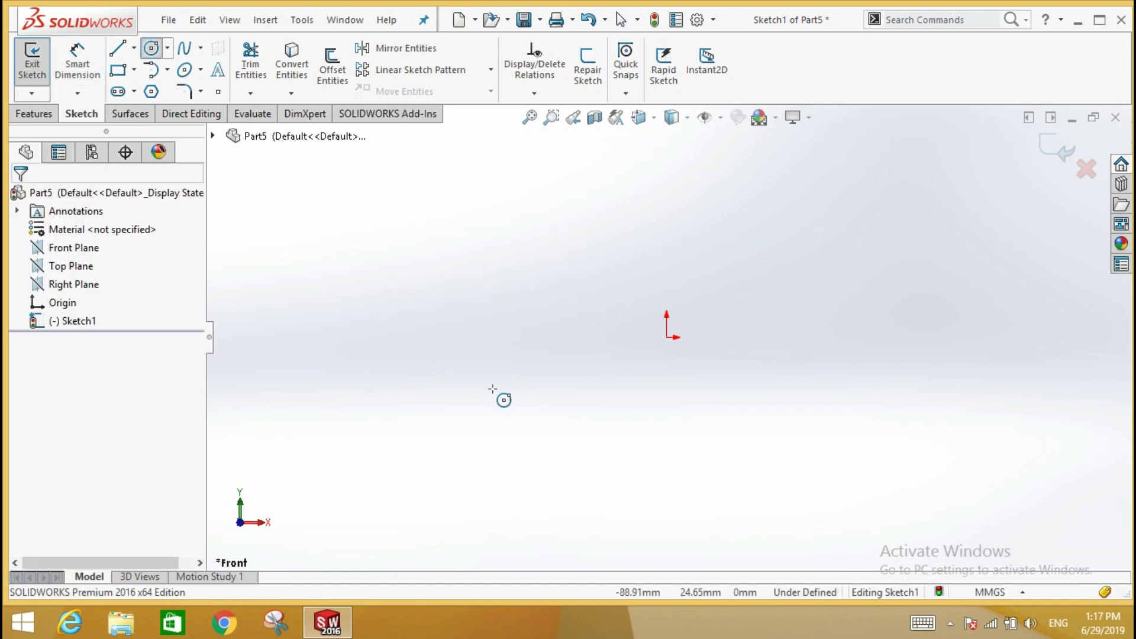
{"action": "right_click", "coordinate": [492, 330]}
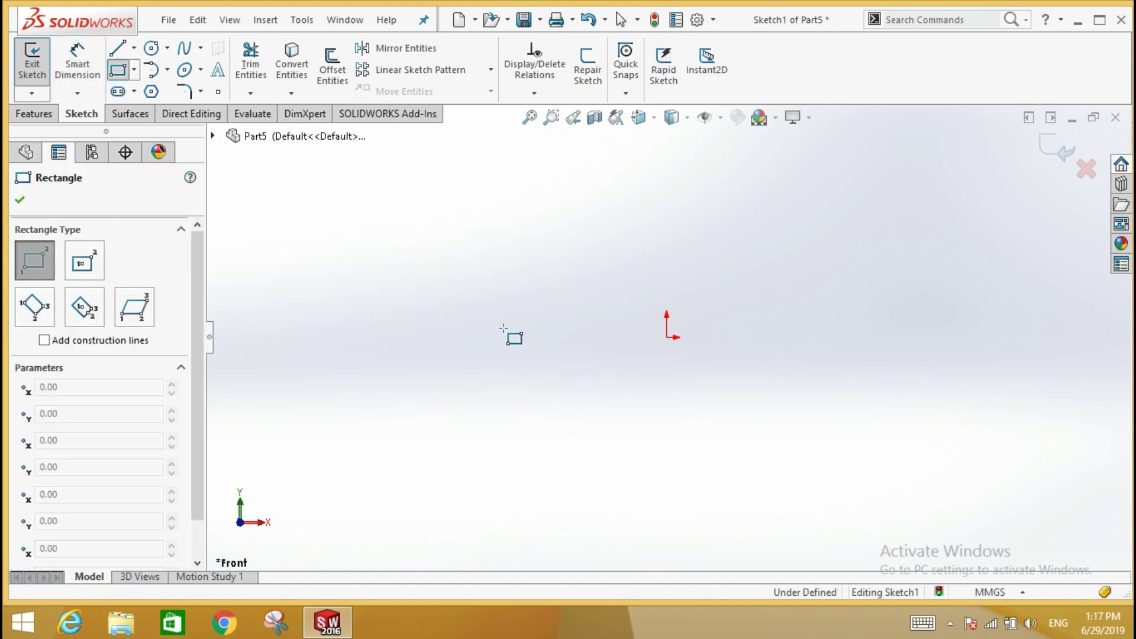
{"action": "key", "text": "Escape"}
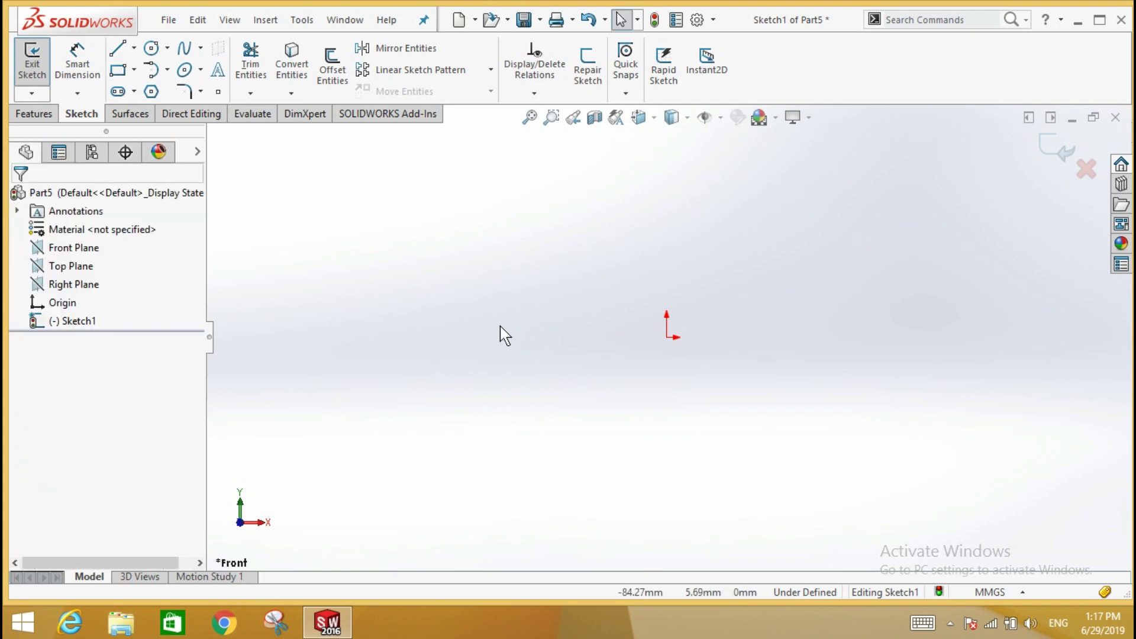
Start Line with the leftward mouse gesture, and switch to Smart Dimension with the upward one
{"action": "left_click", "coordinate": [464, 301]}
{"action": "right_click_drag", "start_coordinate": [461, 310], "coordinate": [349, 302]}
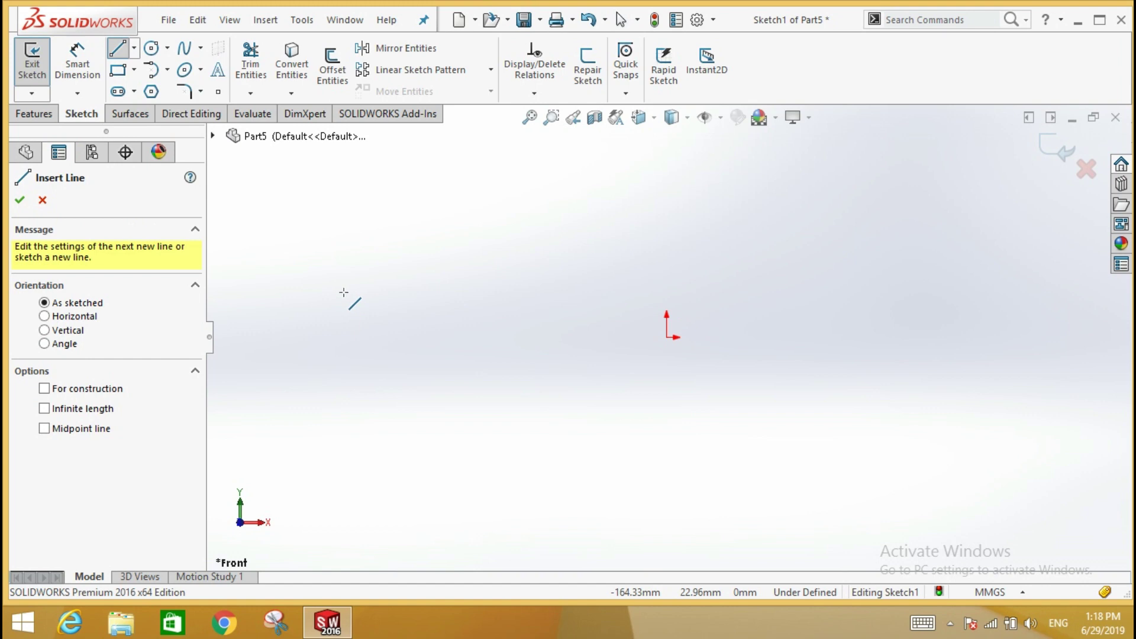
{"action": "right_click_drag", "start_coordinate": [565, 243], "coordinate": [570, 177]}
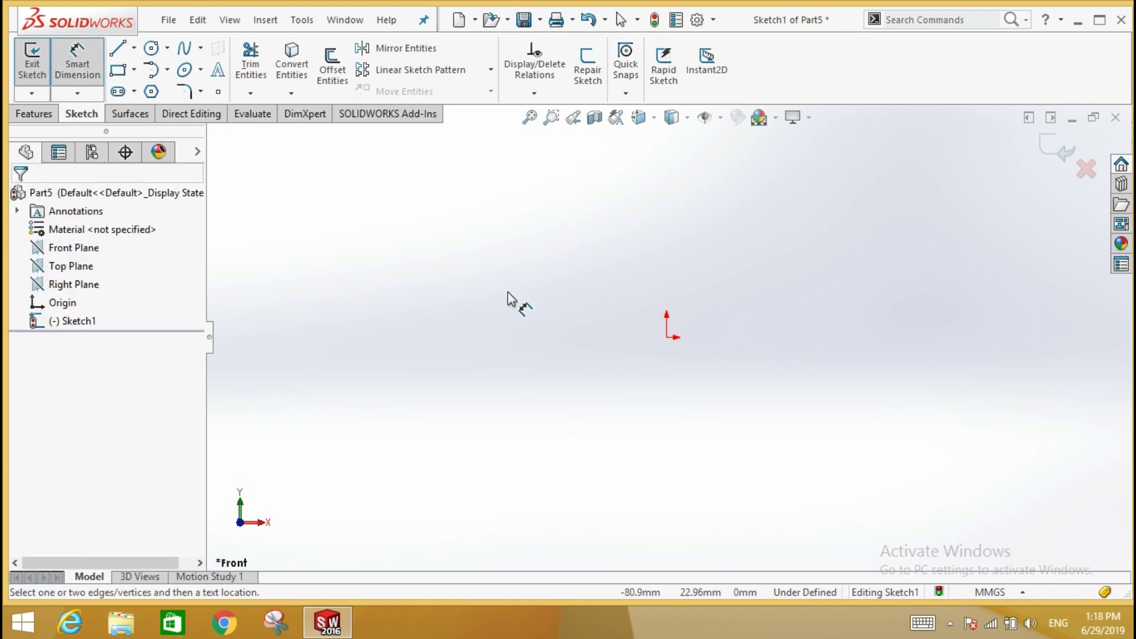
Enable 8 mouse gestures in the Customize dialog and list only the commands with gestures assigned
{"action": "left_click", "coordinate": [713, 22]}
{"action": "left_click", "coordinate": [723, 62]}
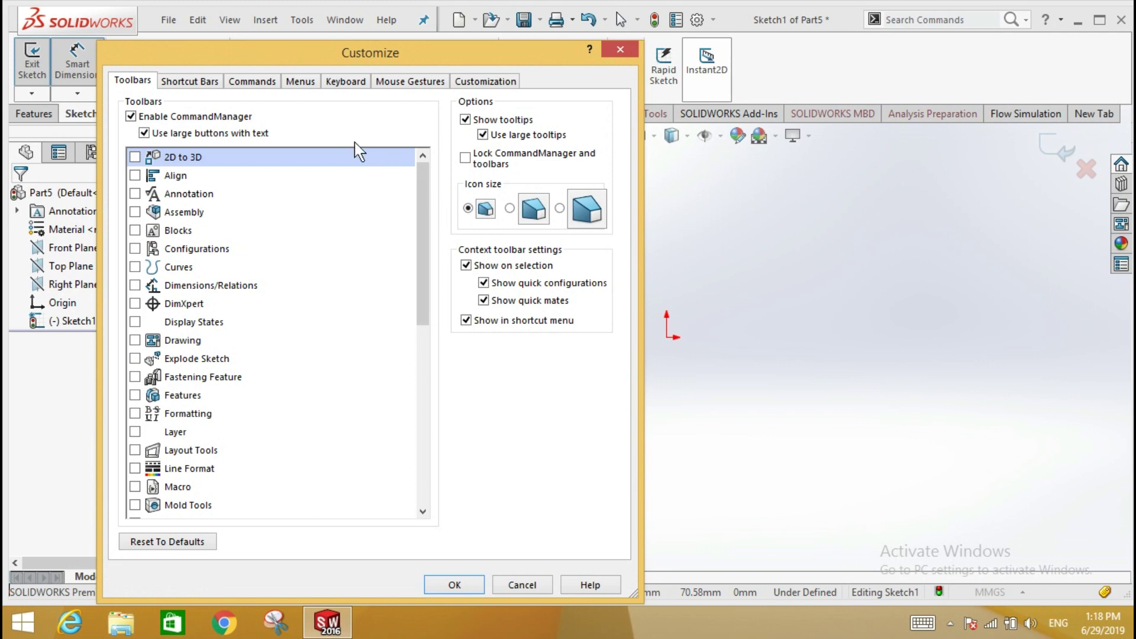
{"action": "left_click", "coordinate": [431, 87]}
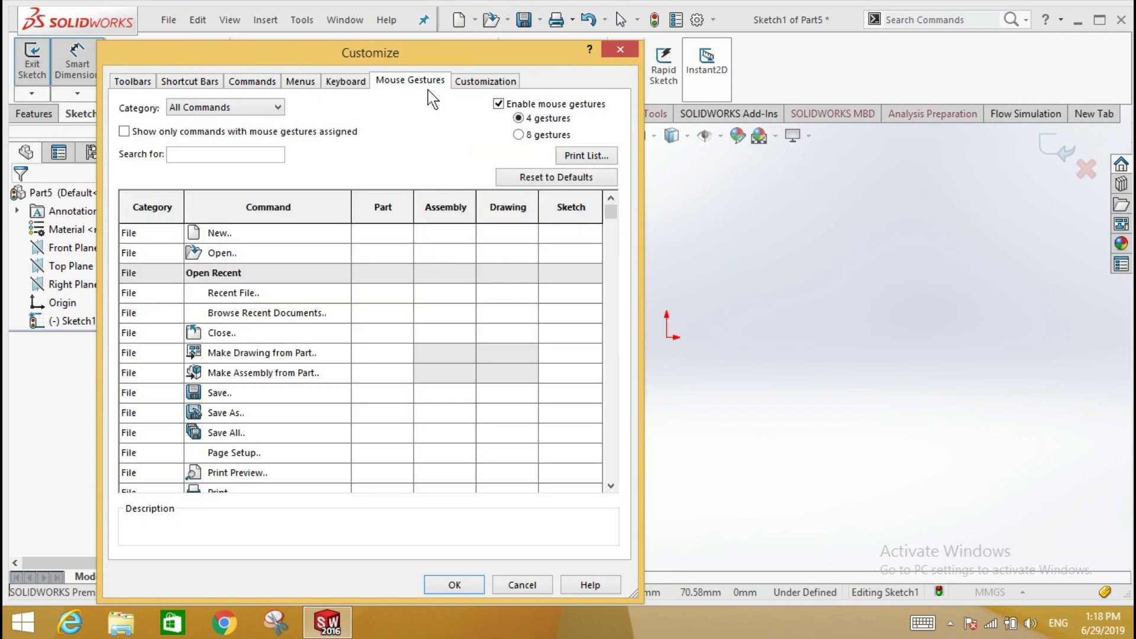
{"action": "left_click", "coordinate": [125, 132]}
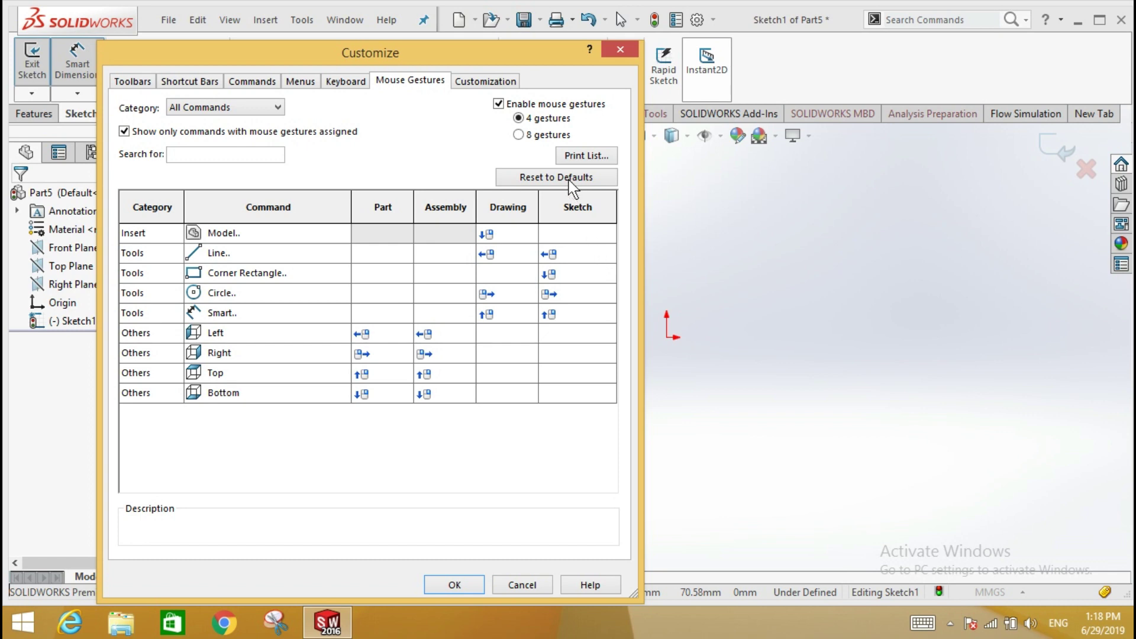
{"action": "left_click", "coordinate": [533, 136]}
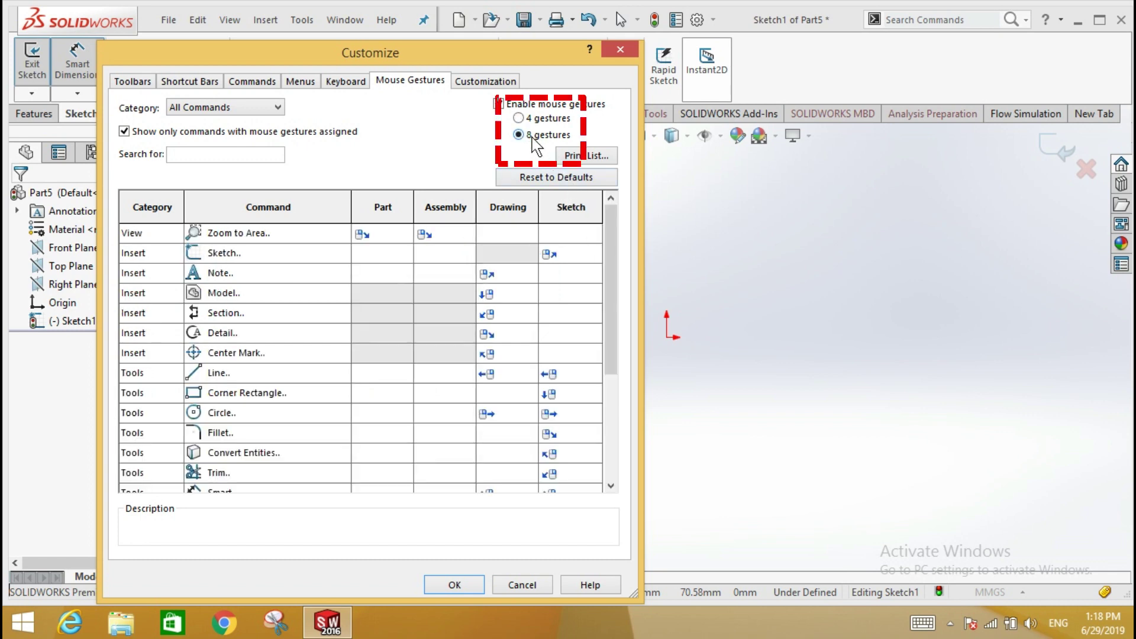
{"action": "mouse_move", "coordinate": [610, 245]}
{"action": "left_mouse_down"}
{"action": "mouse_move", "coordinate": [618, 346]}
{"action": "mouse_move", "coordinate": [615, 228]}
{"action": "left_mouse_up"}
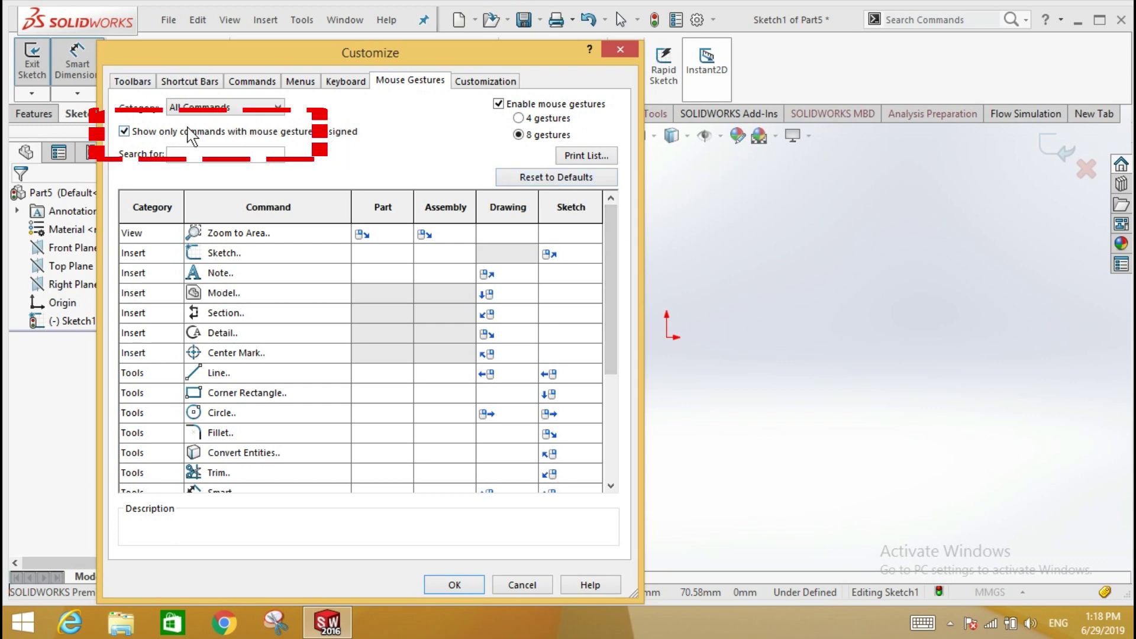
Show all commands again in the mouse gesture list and search it for "rect"
{"action": "left_click", "coordinate": [124, 132]}
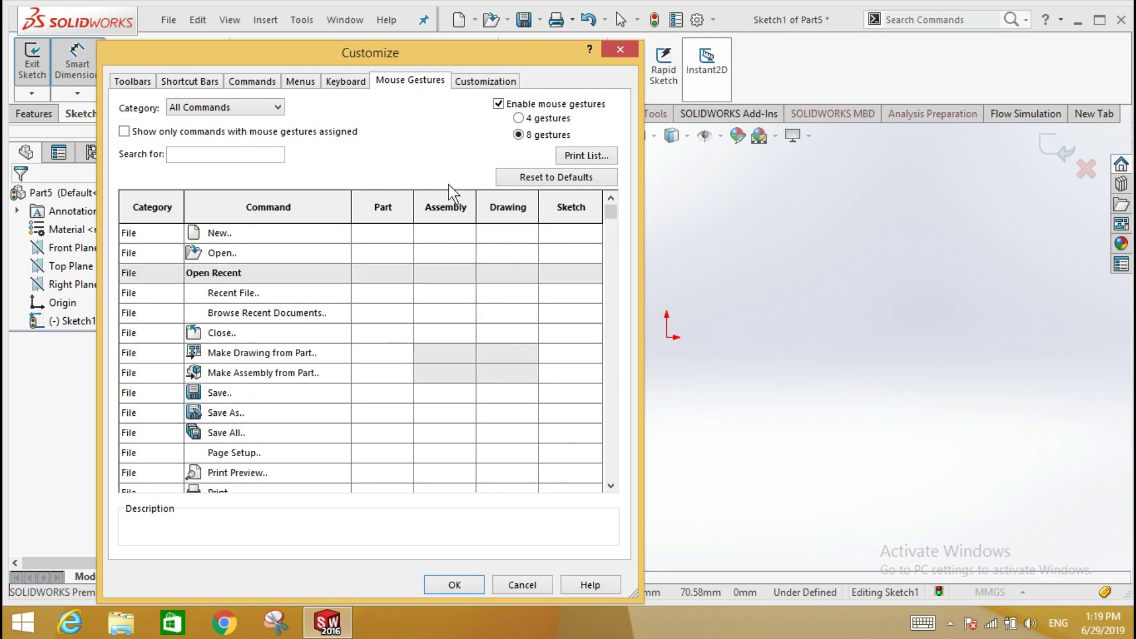
{"action": "mouse_move", "coordinate": [611, 219]}
{"action": "left_mouse_down"}
{"action": "mouse_move", "coordinate": [613, 240]}
{"action": "mouse_move", "coordinate": [611, 217]}
{"action": "left_mouse_up"}
{"action": "left_click", "coordinate": [231, 155]}
{"action": "type", "text": "rect"}
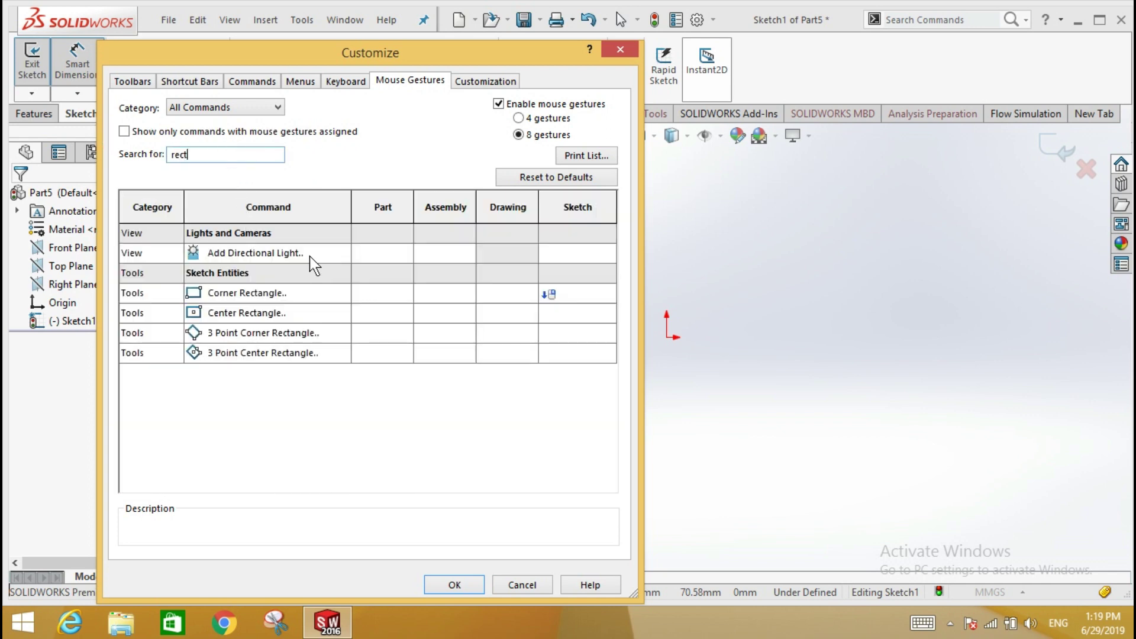
Assign the leftward sketch gesture to Corner Rectangle, apply the customization, and start the tool with that gesture
{"action": "left_click", "coordinate": [605, 292]}
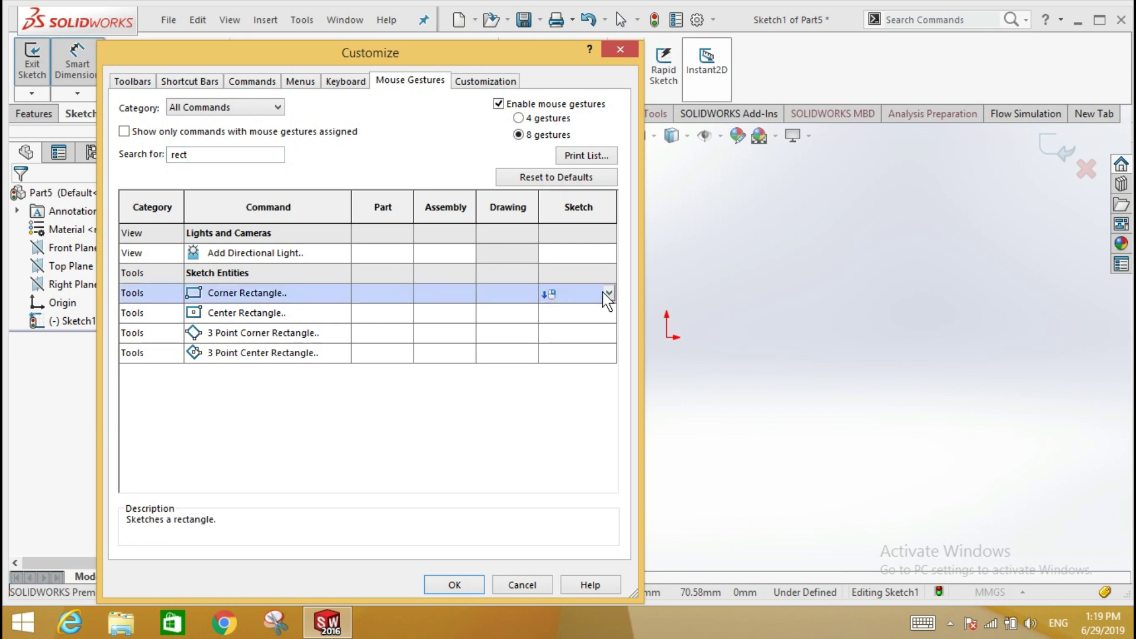
{"action": "left_click", "coordinate": [608, 293]}
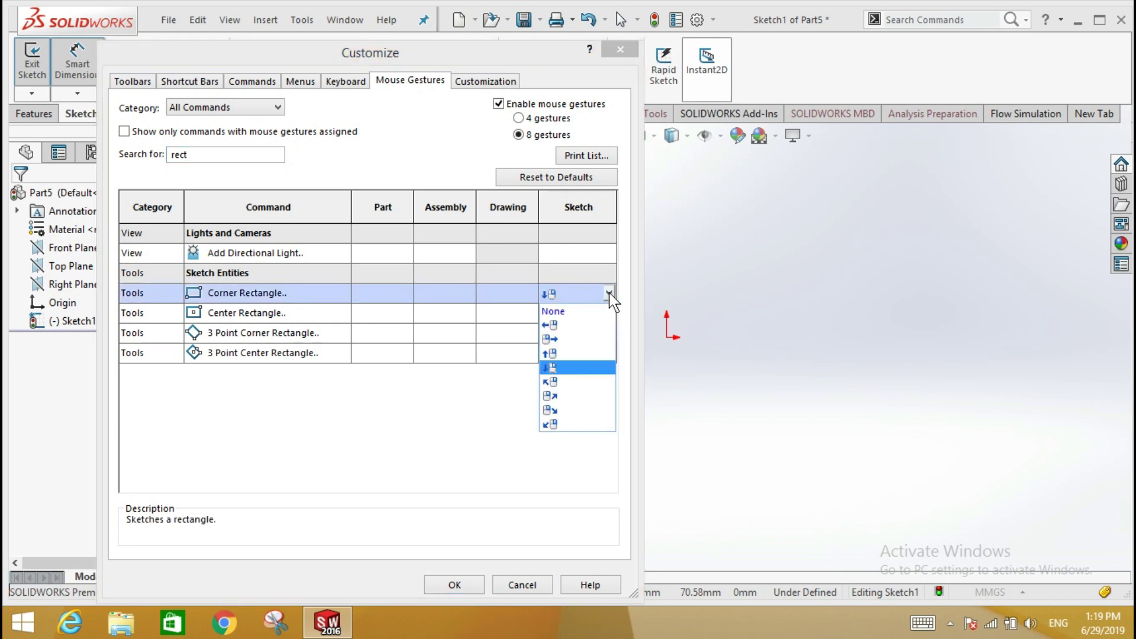
{"action": "left_click", "coordinate": [595, 326]}
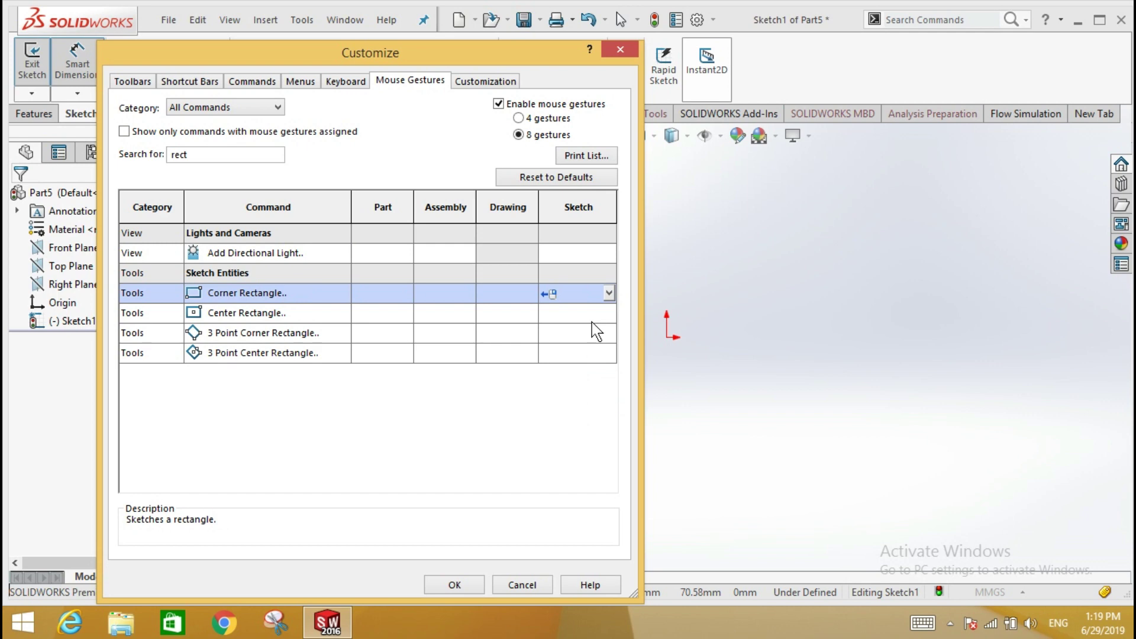
{"action": "left_click", "coordinate": [456, 583]}
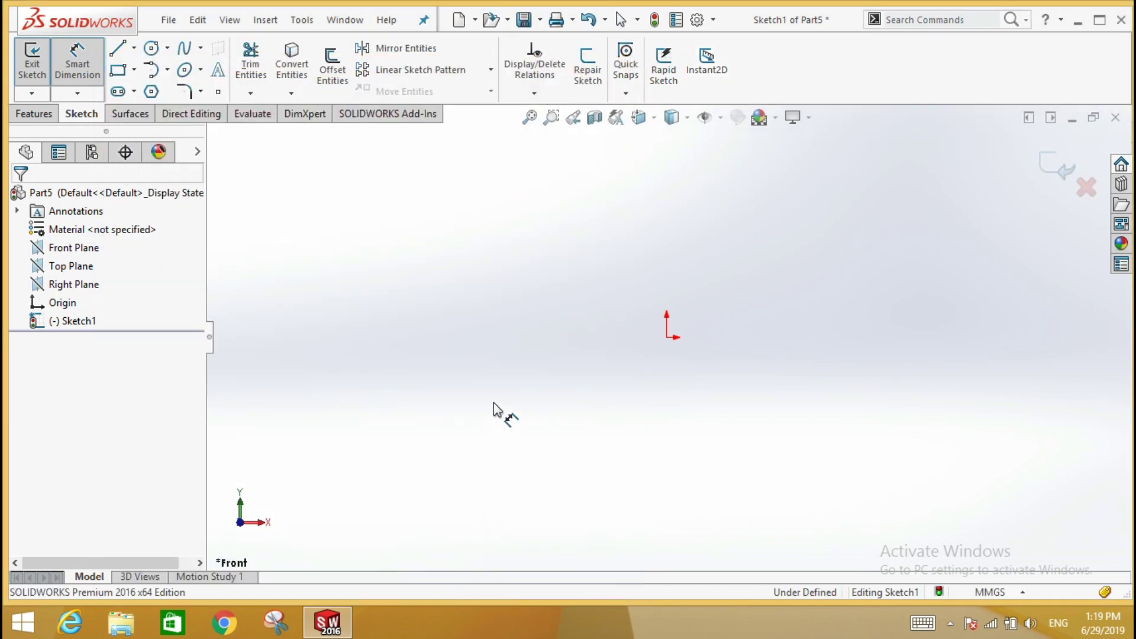
{"action": "left_click", "coordinate": [508, 308]}
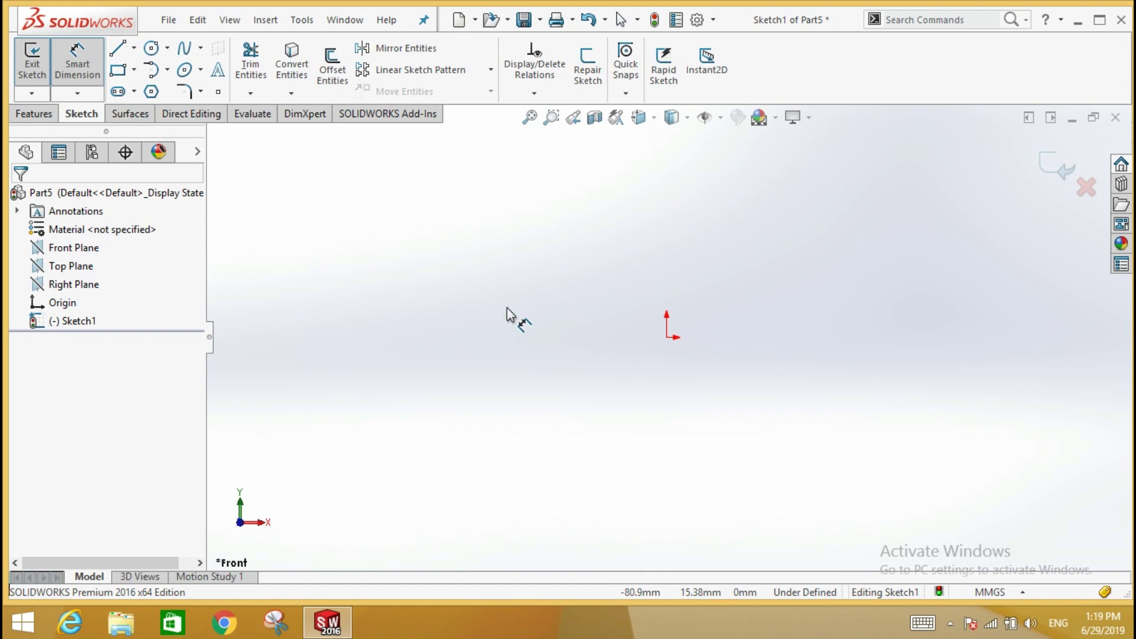
{"action": "right_click_drag", "start_coordinate": [507, 309], "coordinate": [438, 309]}
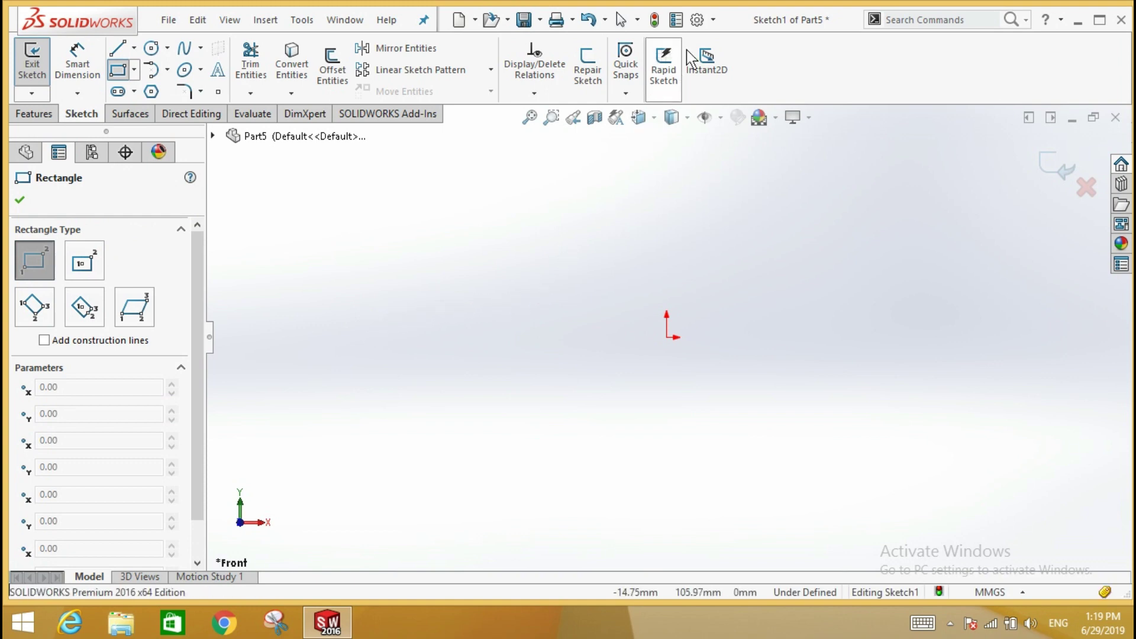
Search the mouse gesture customization for "line" and switch to 4 gestures
{"action": "left_click", "coordinate": [714, 20]}
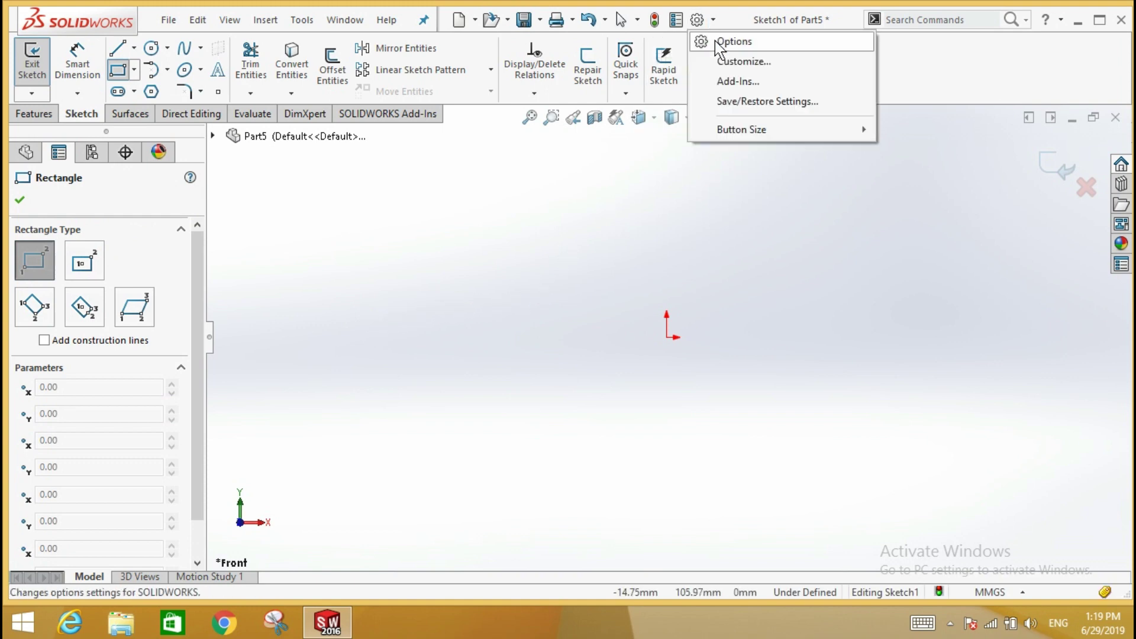
{"action": "left_click", "coordinate": [722, 62]}
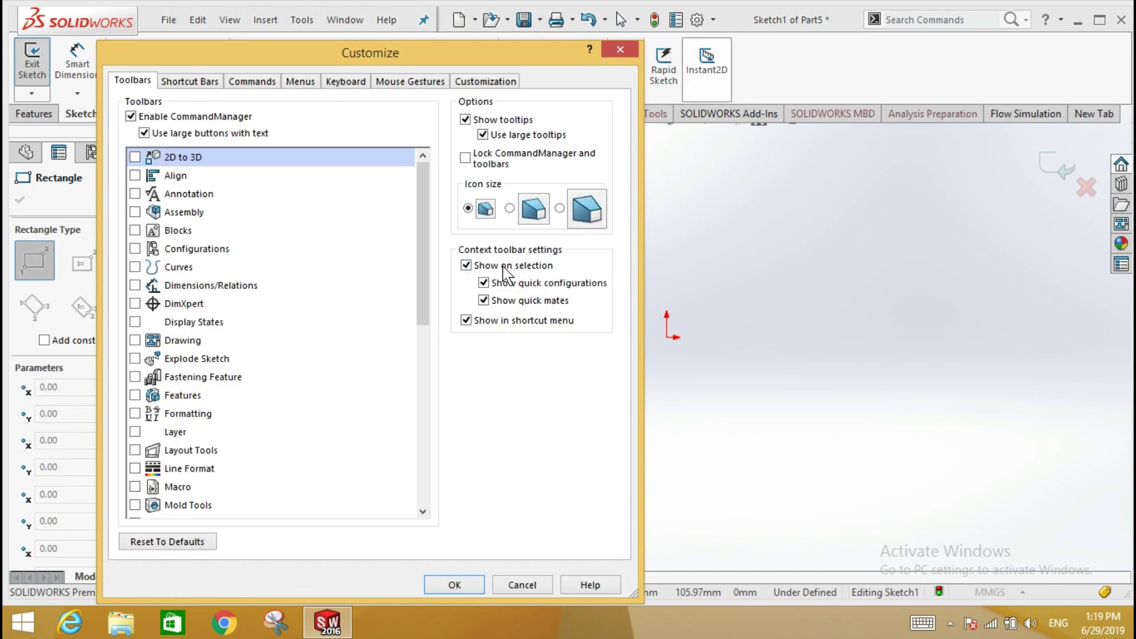
{"action": "left_click", "coordinate": [403, 81]}
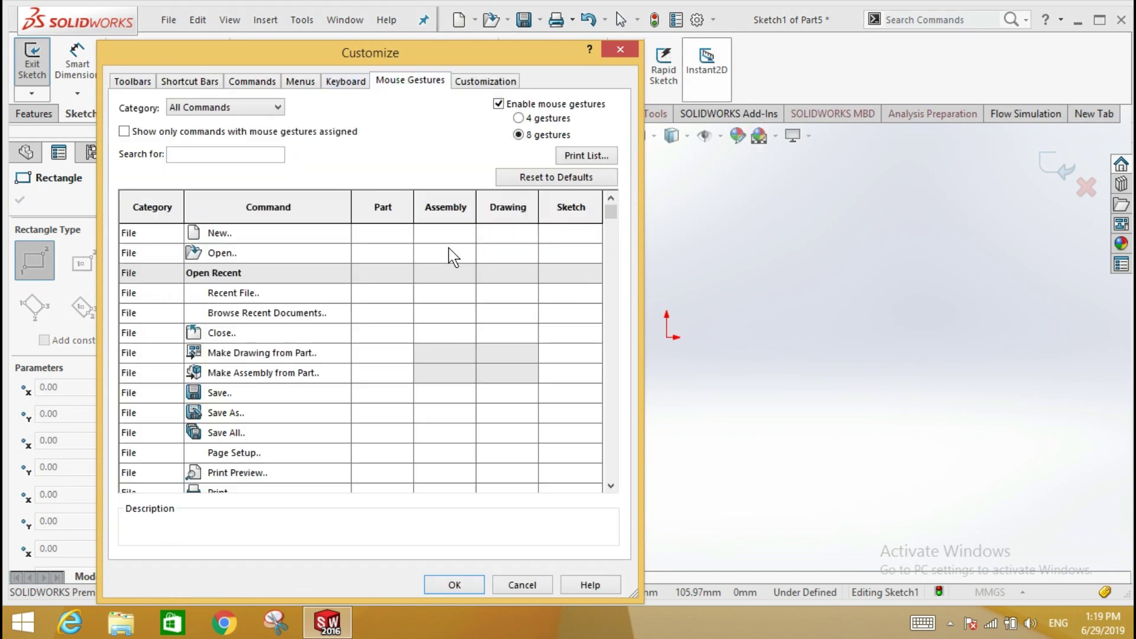
{"action": "left_click", "coordinate": [236, 153]}
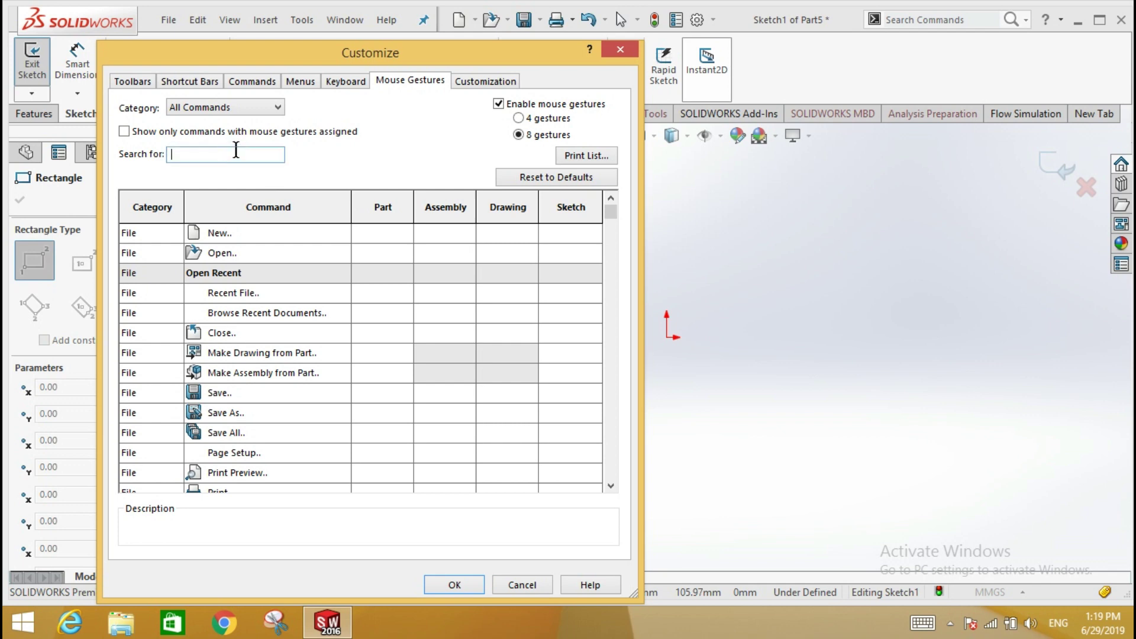
{"action": "type", "text": "line"}
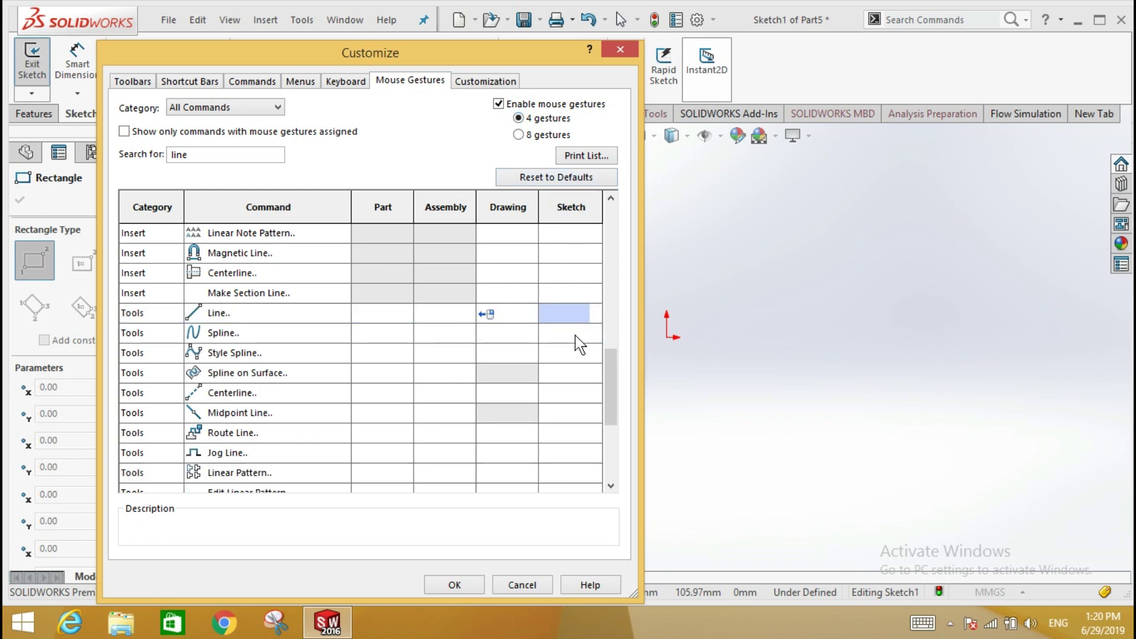
Assign the downward sketch gesture to the Line command and apply the customization
{"action": "left_click", "coordinate": [594, 313]}
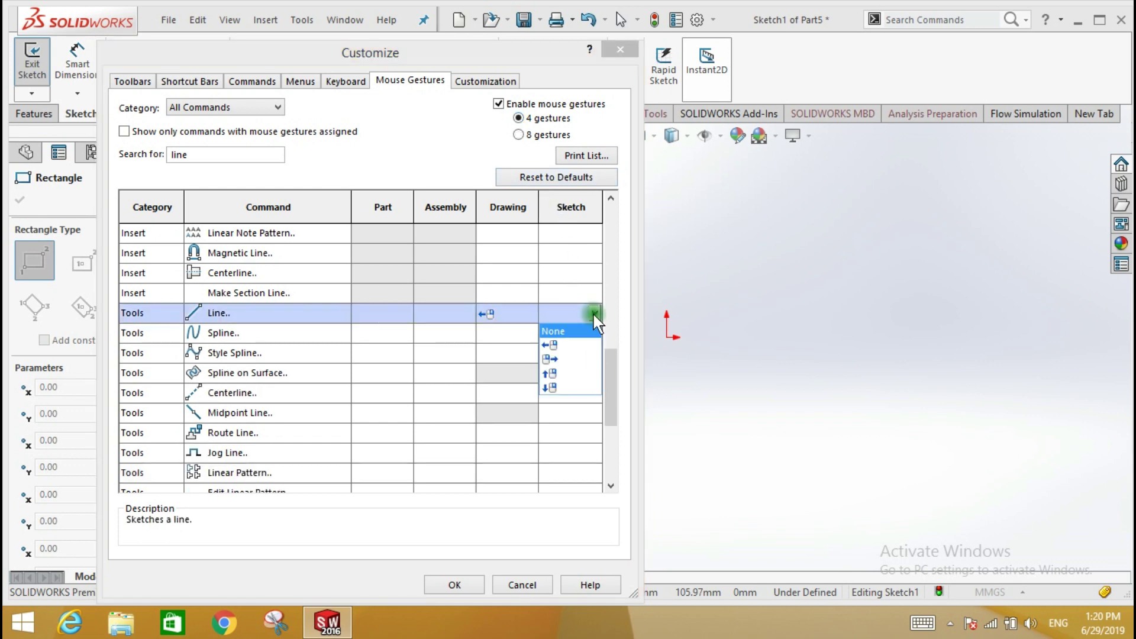
{"action": "left_click", "coordinate": [578, 388]}
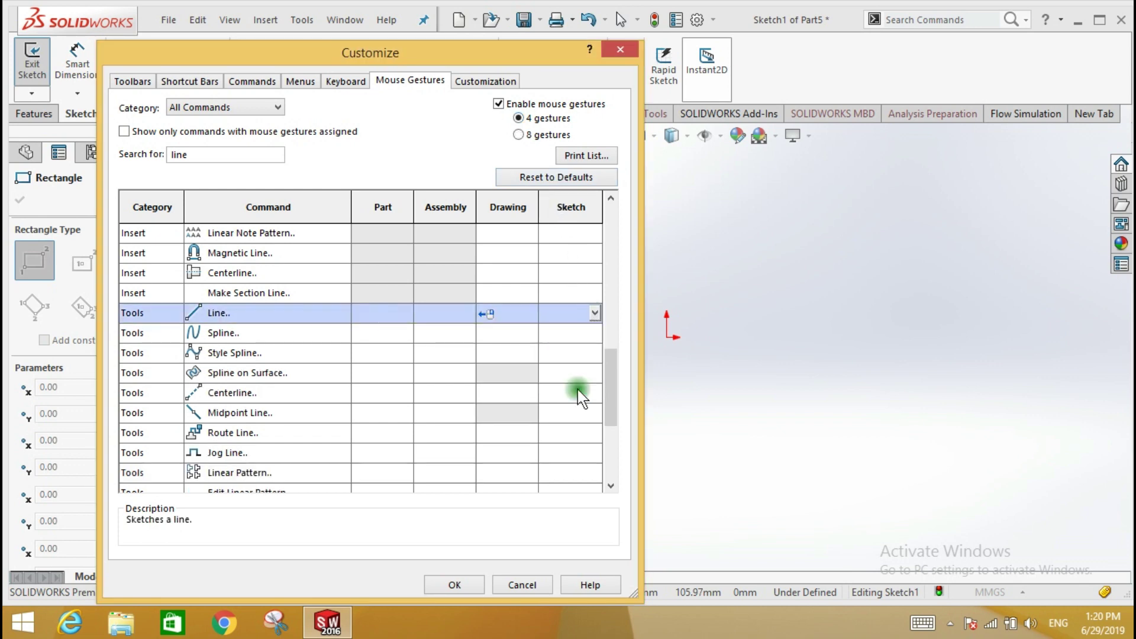
{"action": "left_click", "coordinate": [445, 584]}
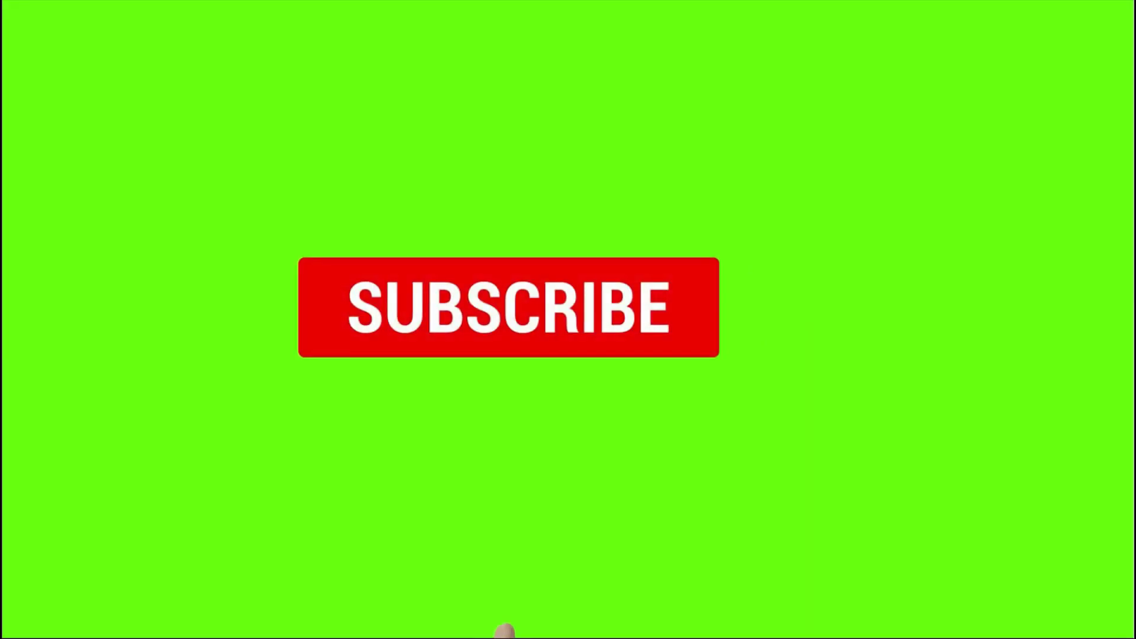